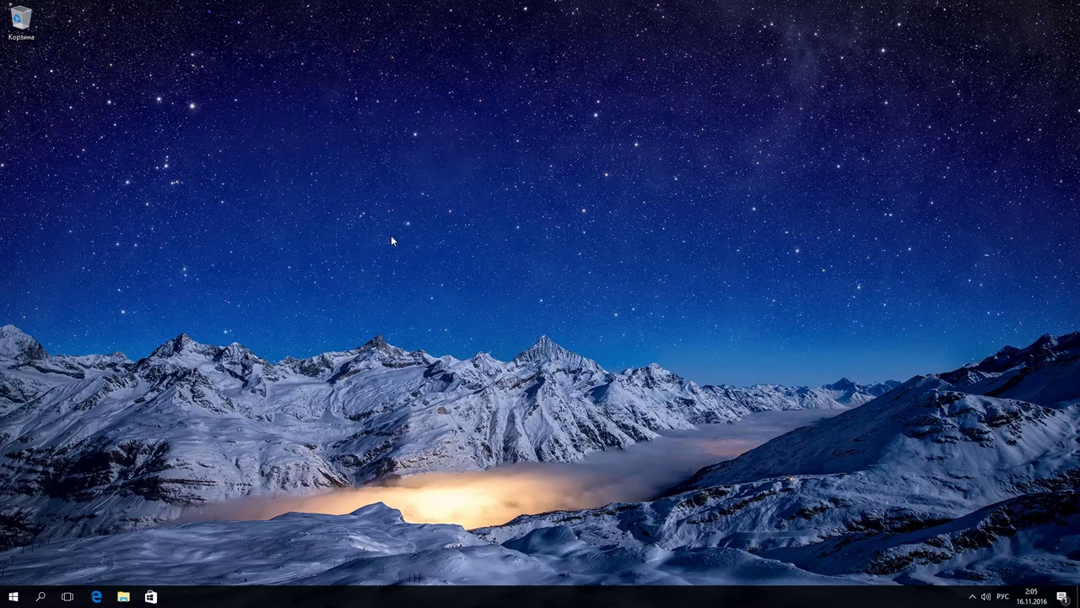
Step: Search Windows for "службы" and open the Службы console
click(42, 596)
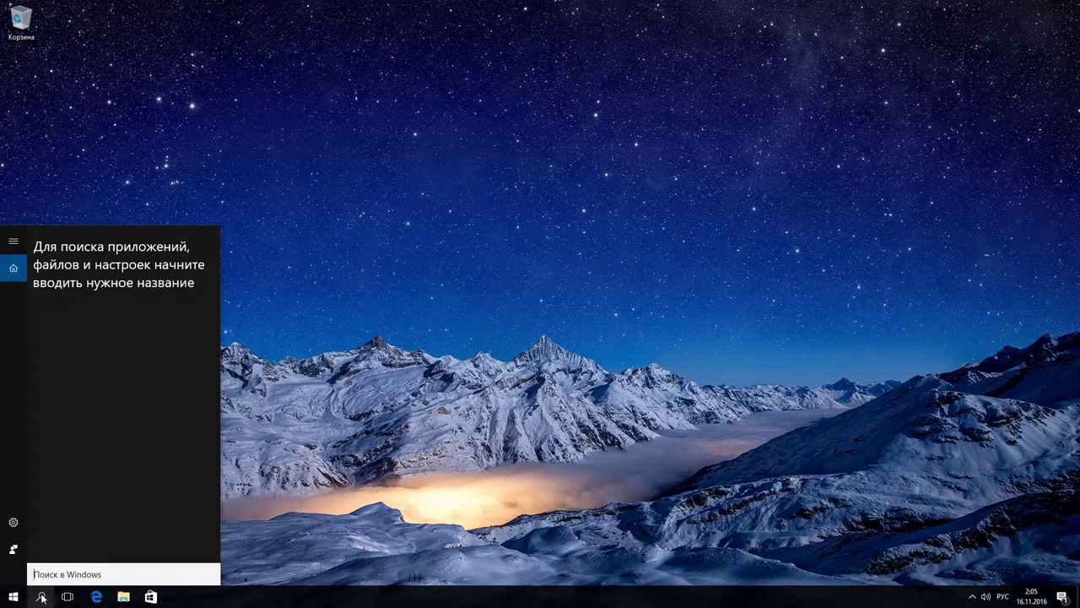
text(слу)
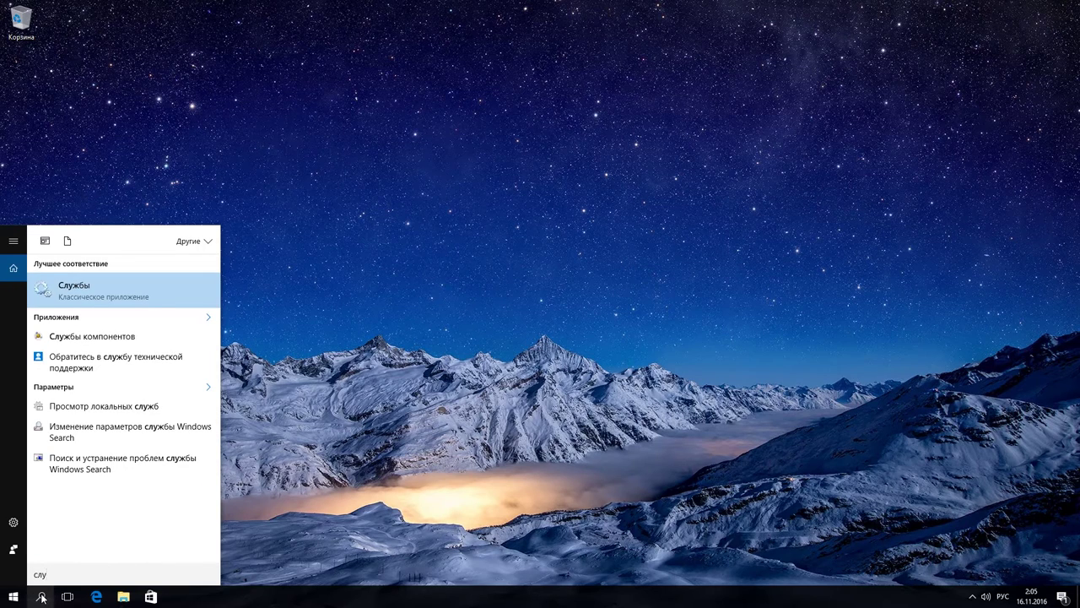
text(жбы)
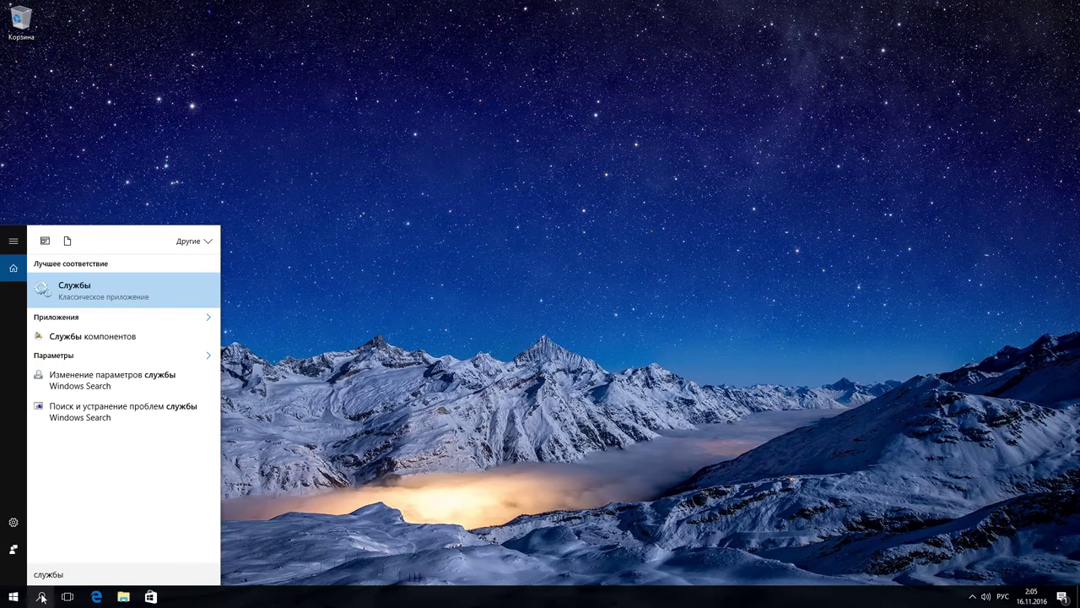
click(100, 291)
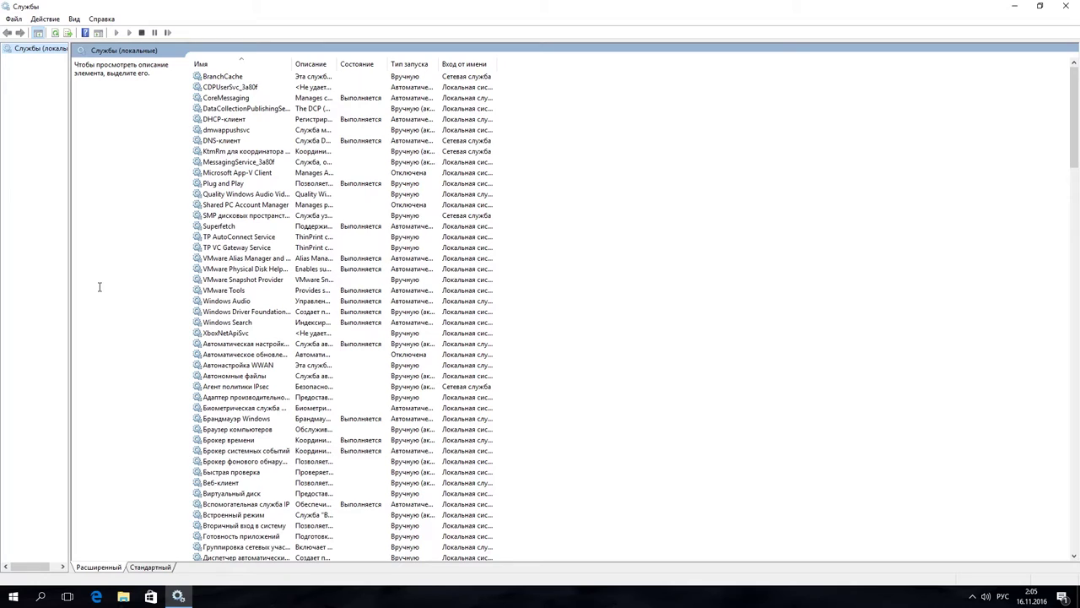
Step: Find the Центр обновления Windows service in the services list and open its properties
click(241, 292)
text(ц)
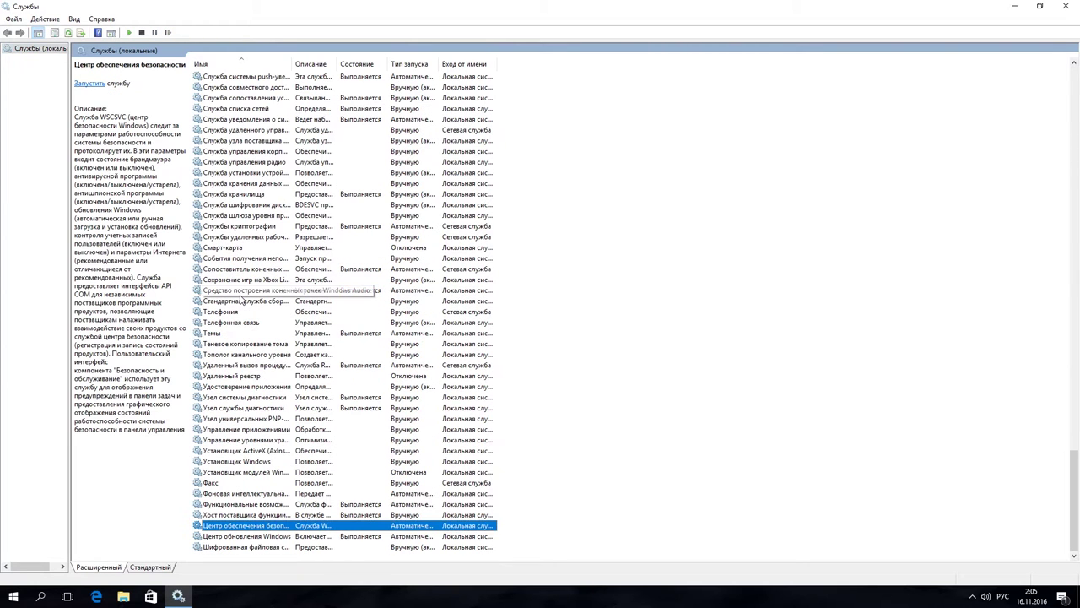
click(244, 537)
double_click(245, 538)
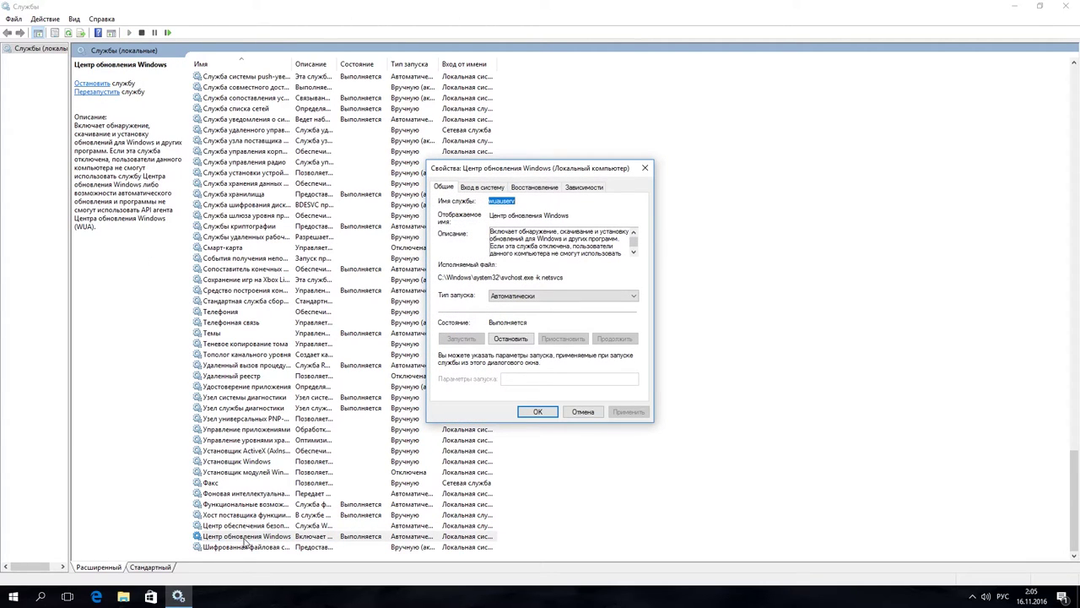
Step: Stop the Центр обновления Windows service, set its startup type to Отключена, and close the Службы console
click(510, 339)
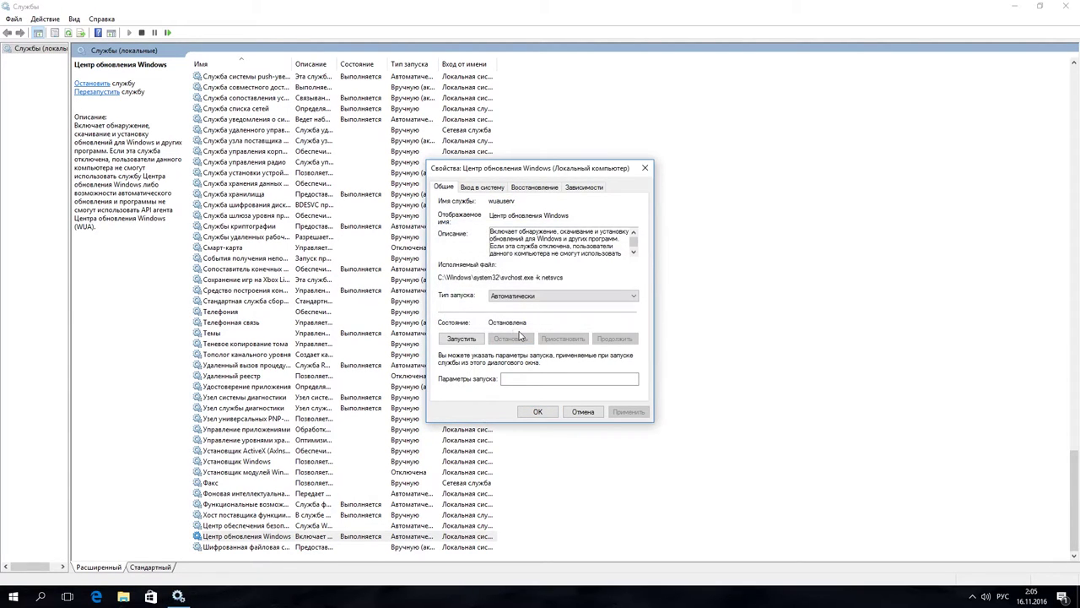
click(518, 300)
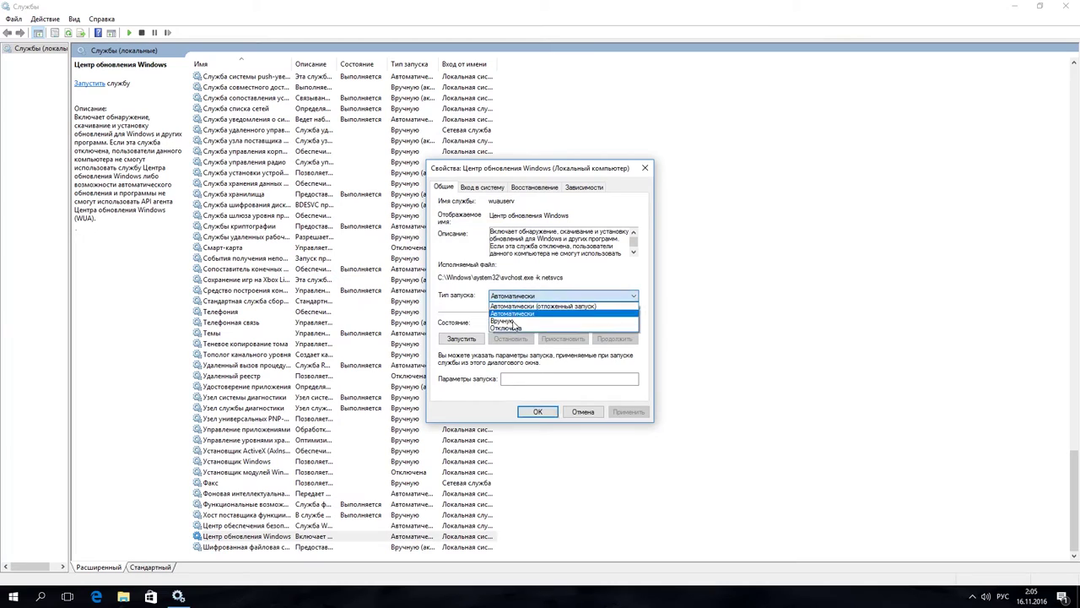
click(512, 328)
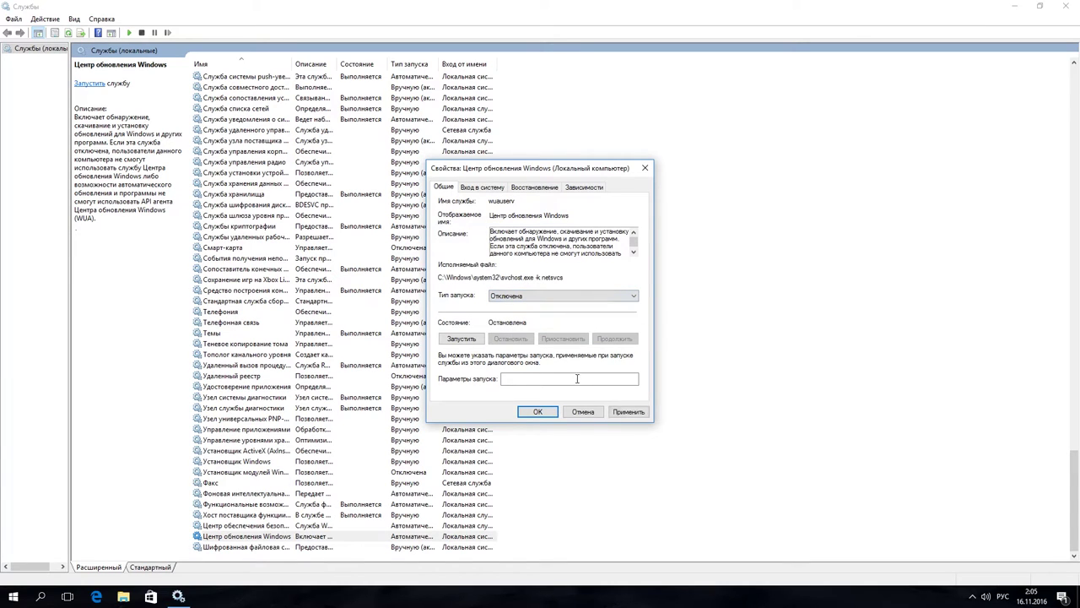
click(624, 412)
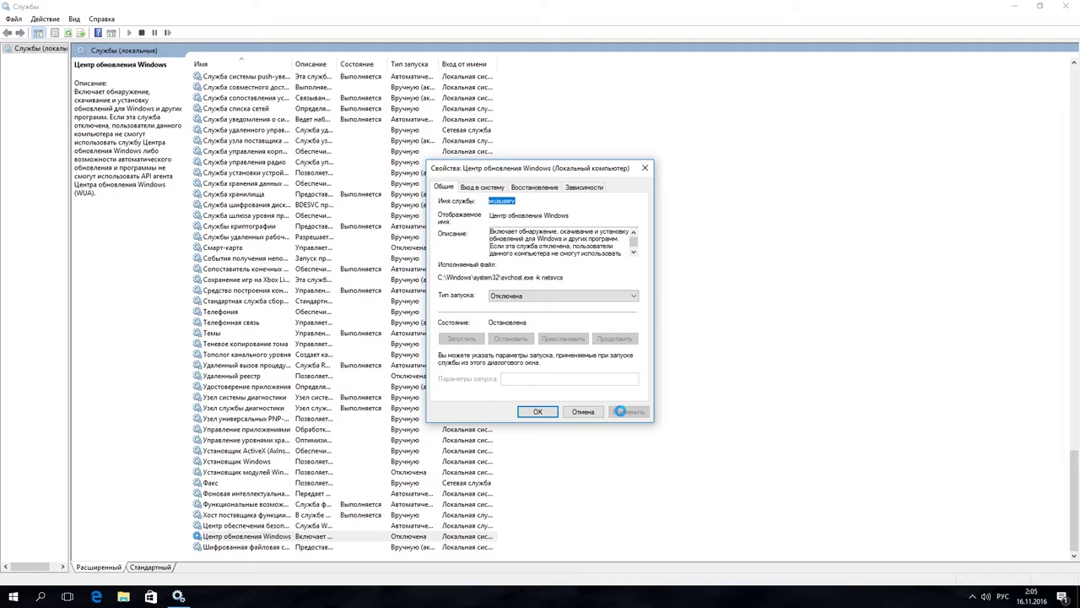
click(549, 411)
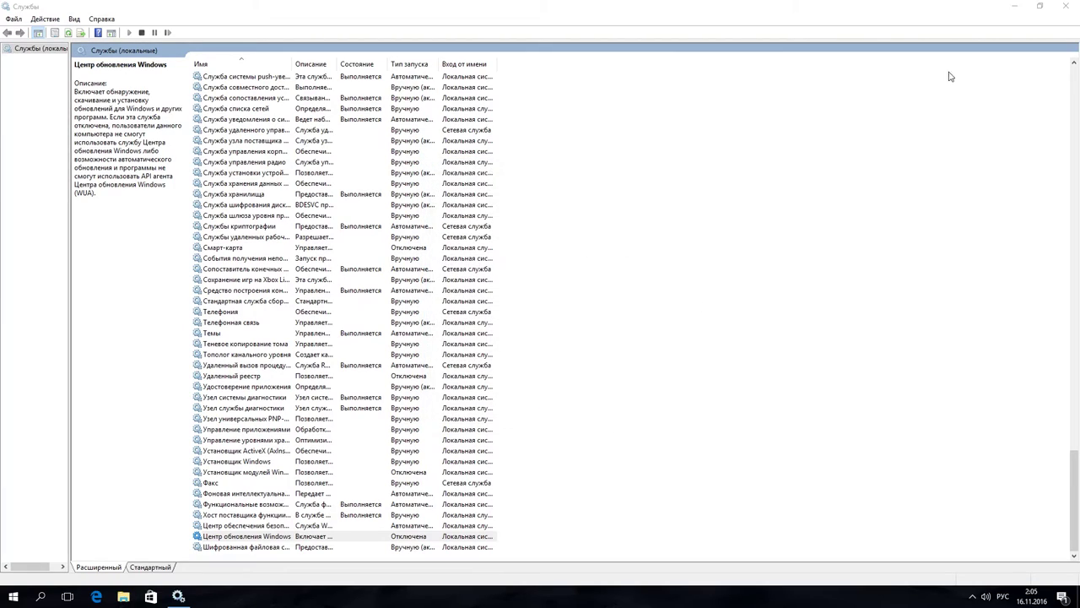
click(1068, 7)
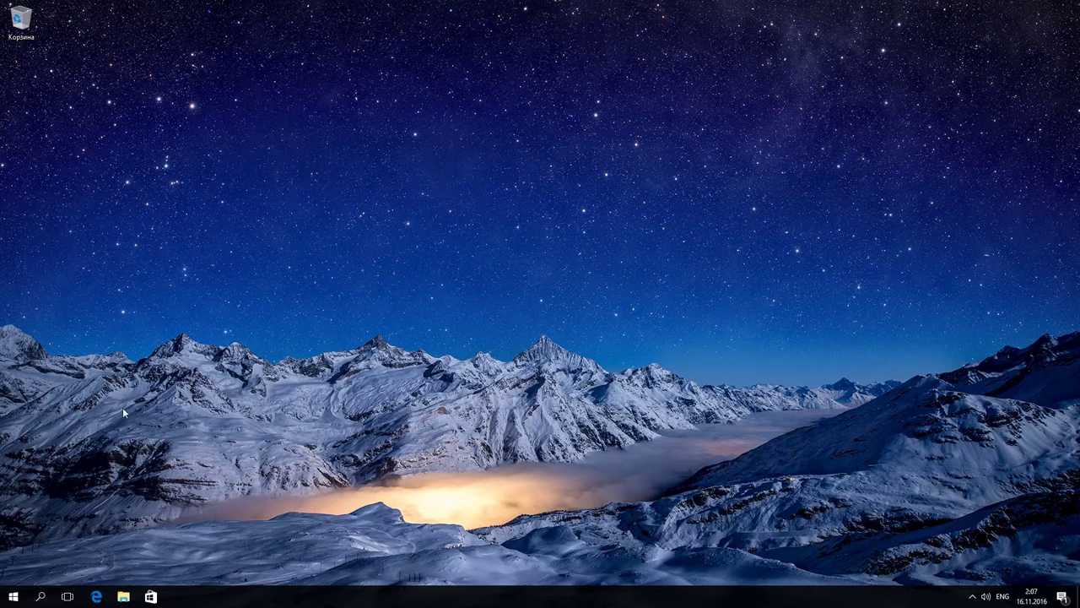
Step: Search Windows for gpedit.msc, open the Local Group Policy Editor maximized, and widen its policy tree
click(37, 597)
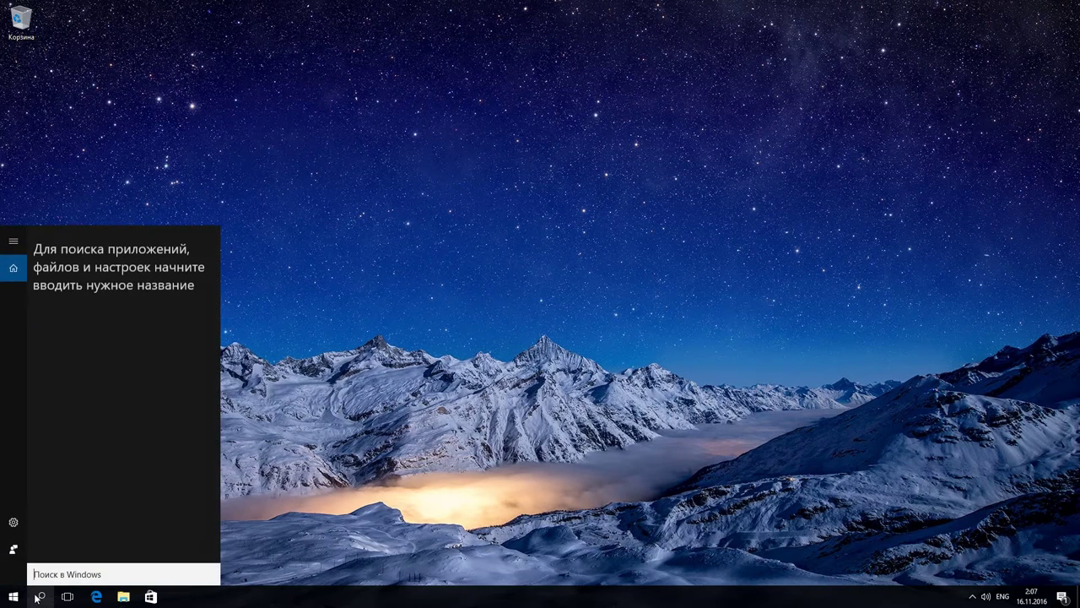
text(gp)
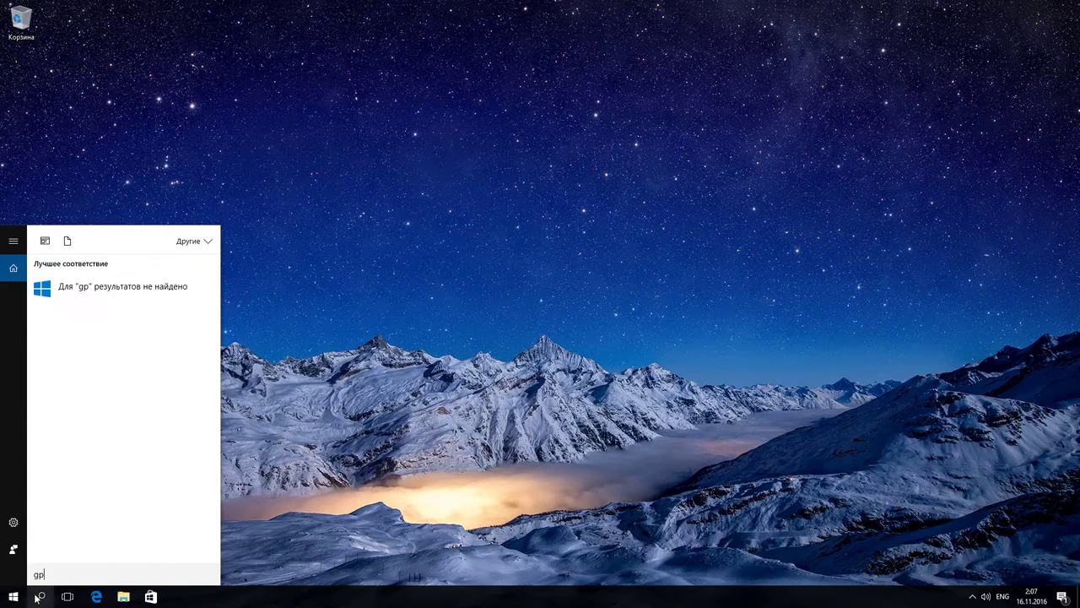
text(edit.msc)
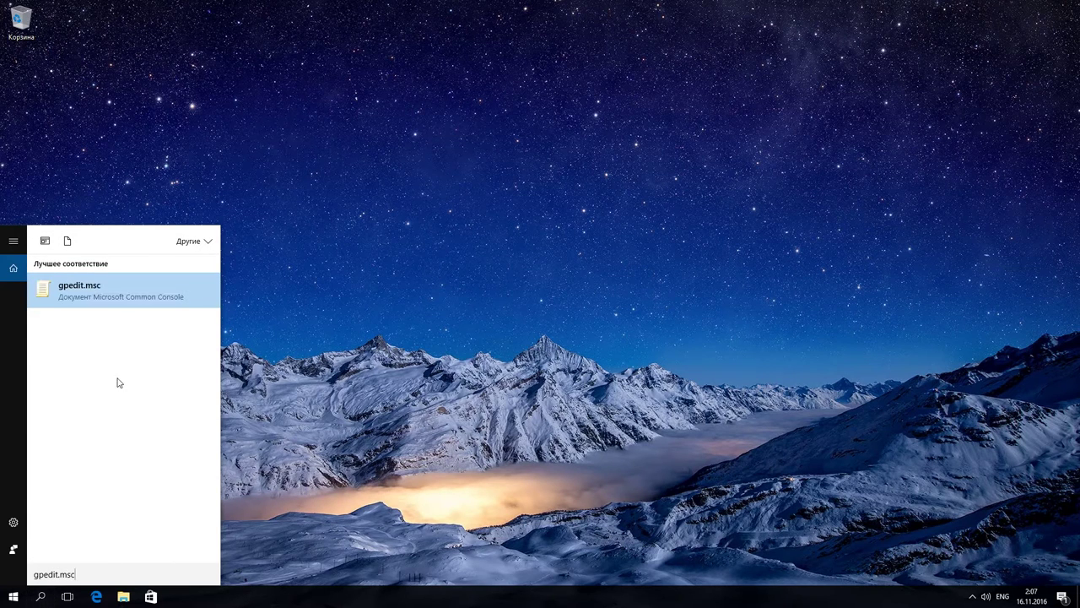
click(102, 297)
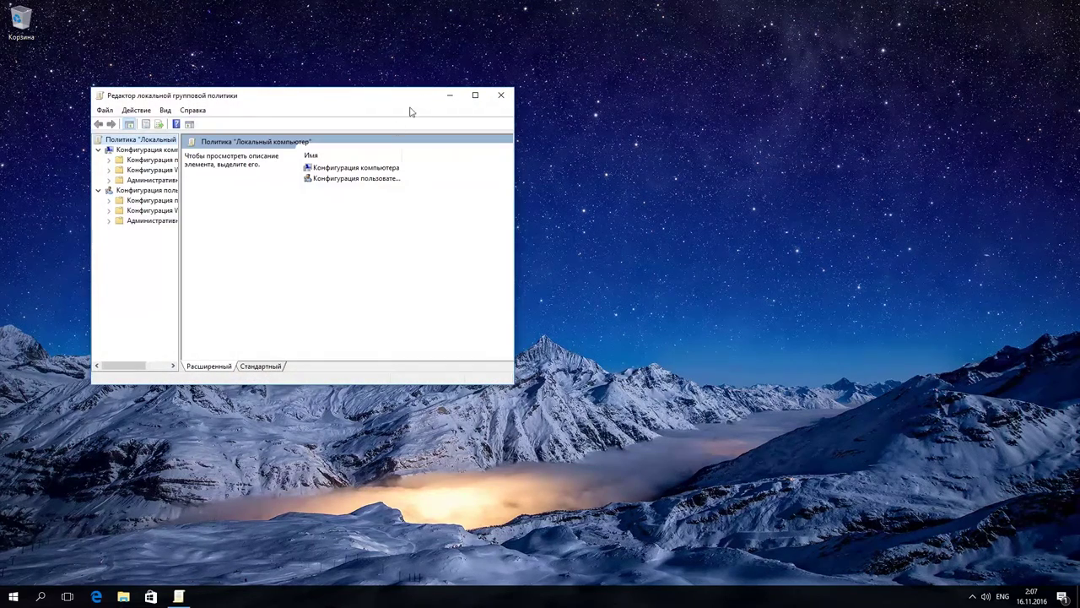
click(475, 94)
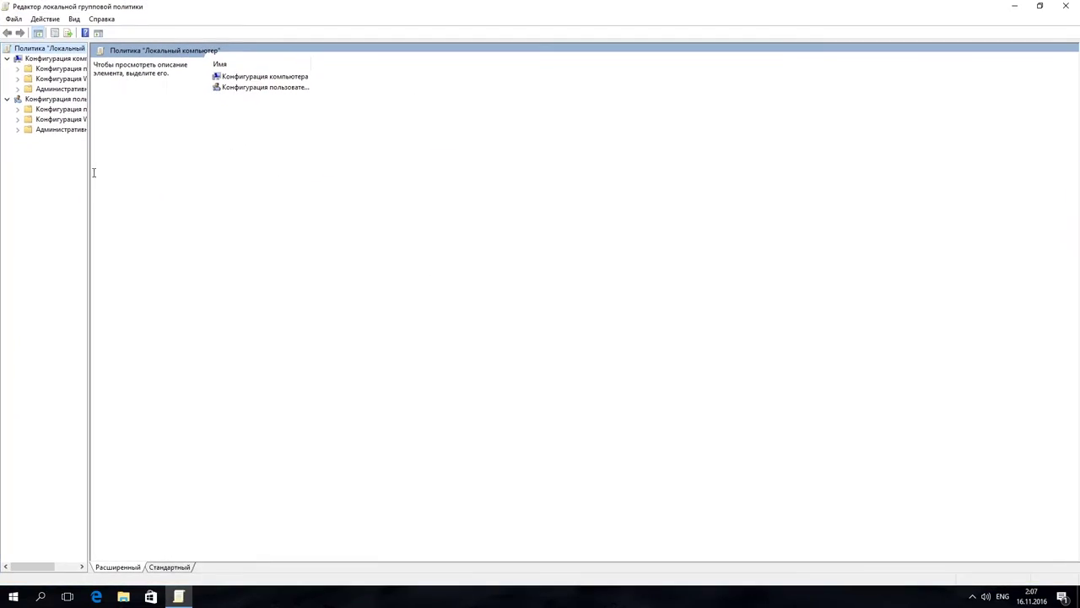
drag(88, 172, 243, 173)
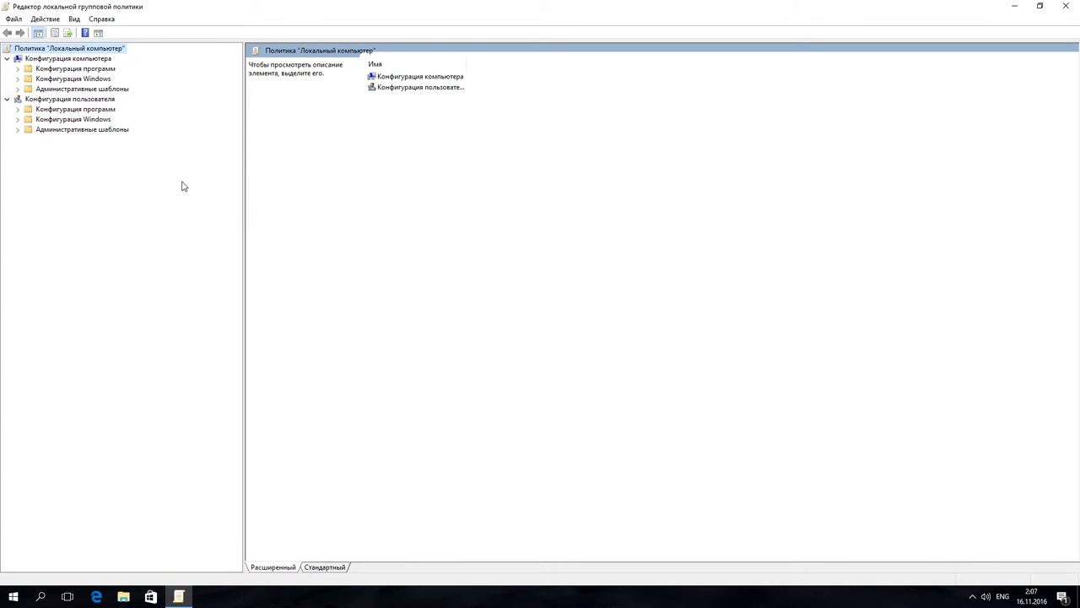
Step: Under Конфигурация компьютера, go to Административные шаблоны > Компоненты Windows > Центр обновления Windows
click(76, 61)
click(25, 91)
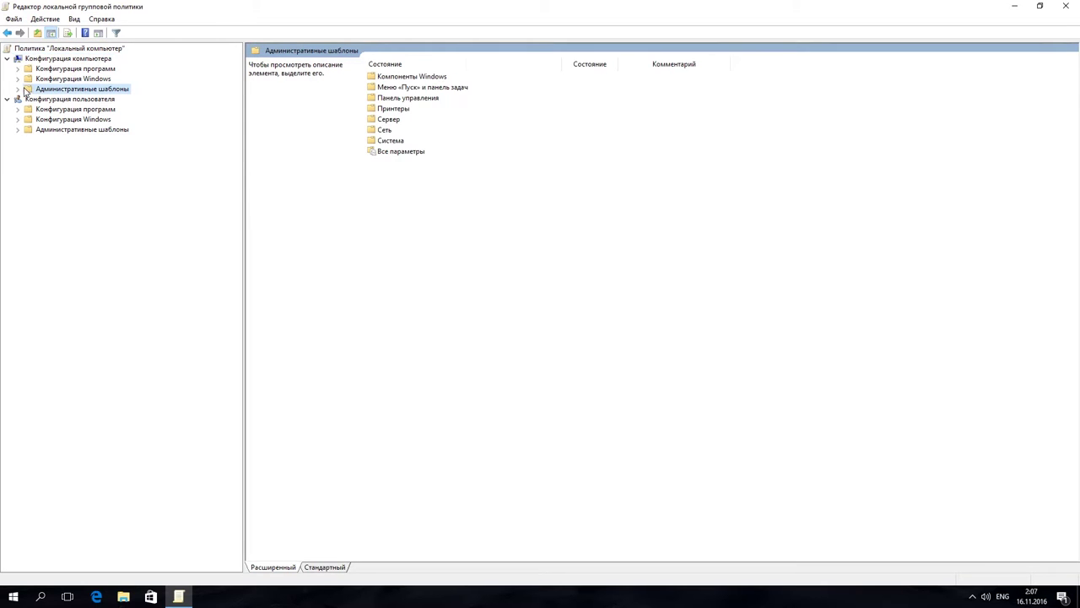
click(18, 89)
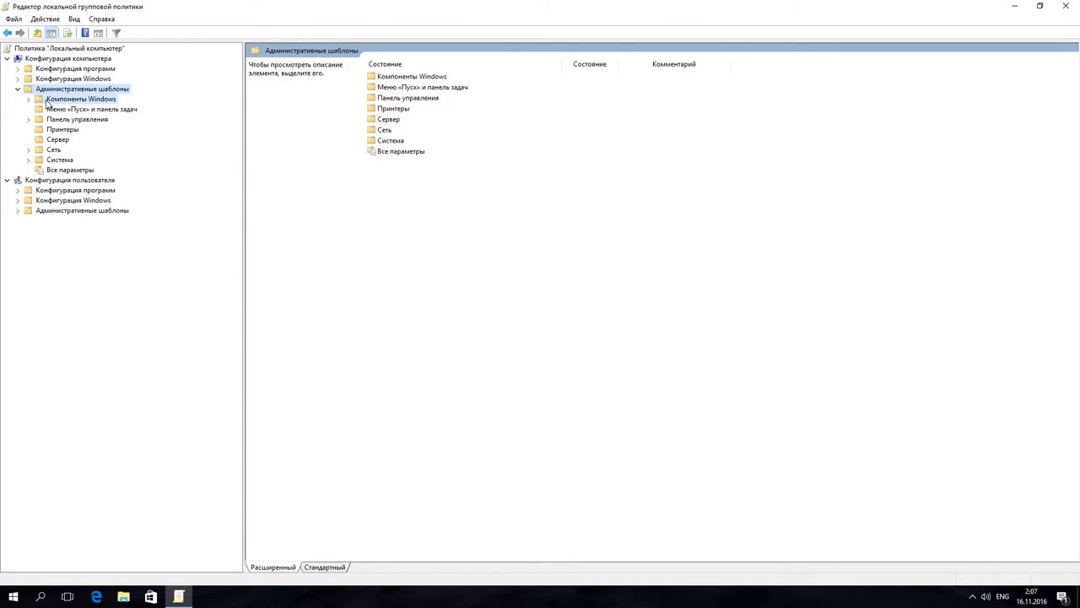
click(59, 99)
click(28, 100)
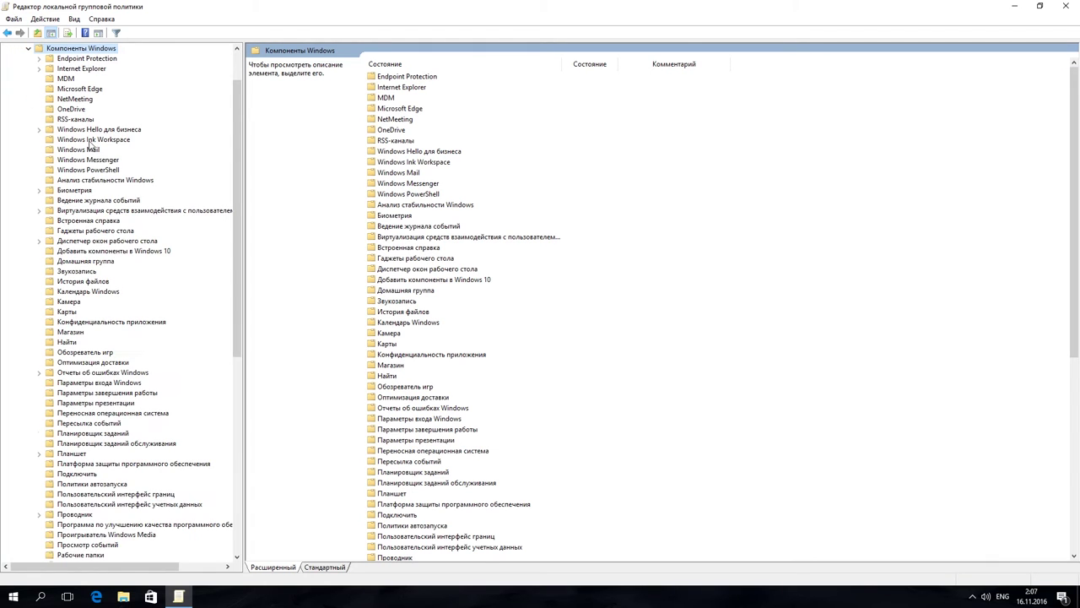
drag(238, 190, 237, 335)
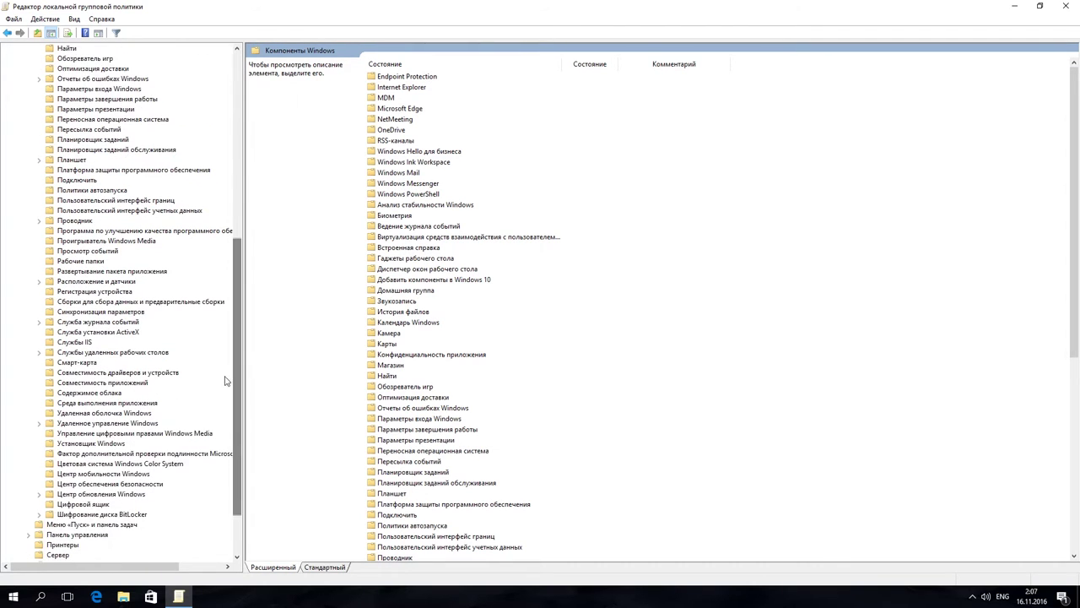
click(125, 494)
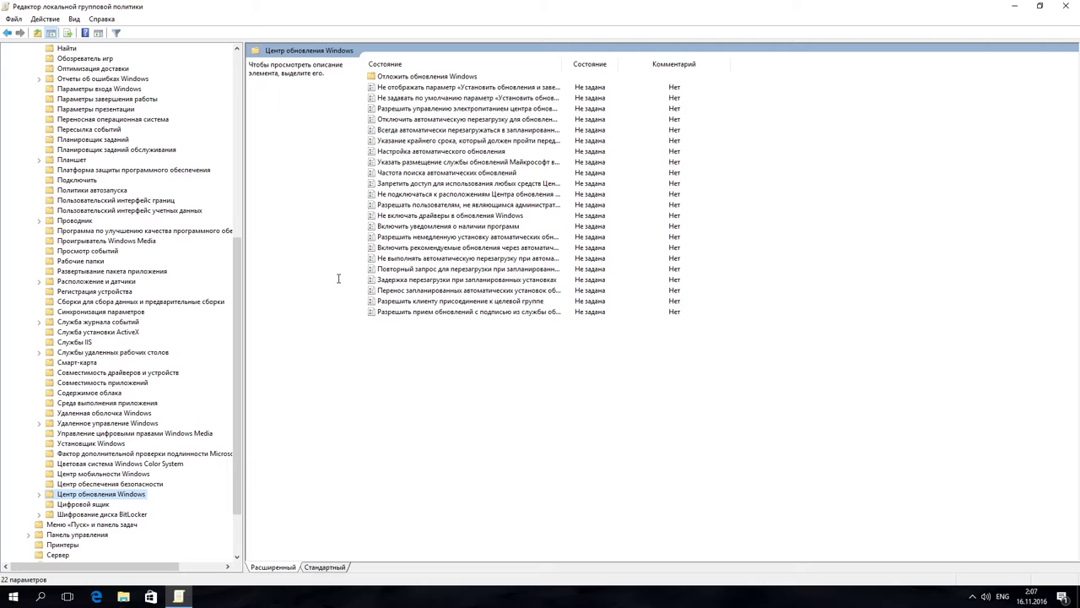
Step: Set the policy Настройка автоматического обновления to Отключено, apply it, and close the policy editor
click(478, 153)
double_click(478, 153)
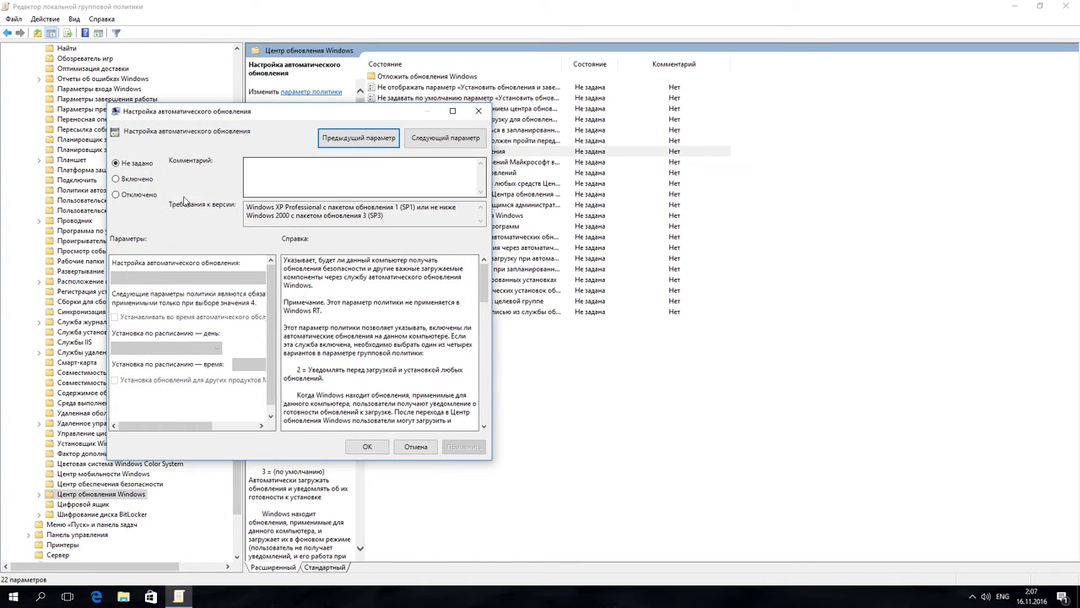
click(139, 196)
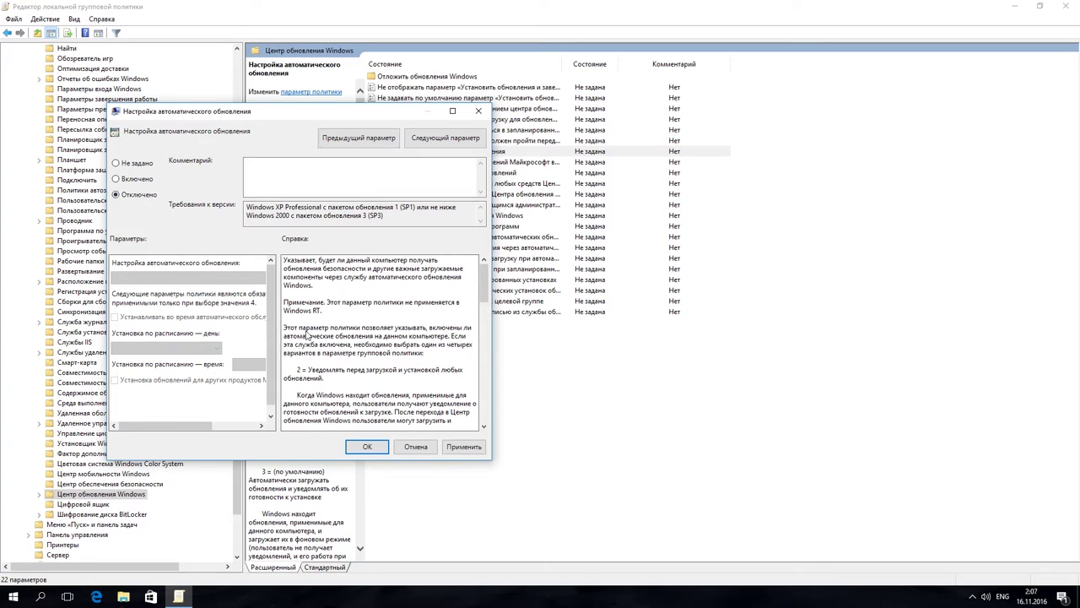
click(453, 447)
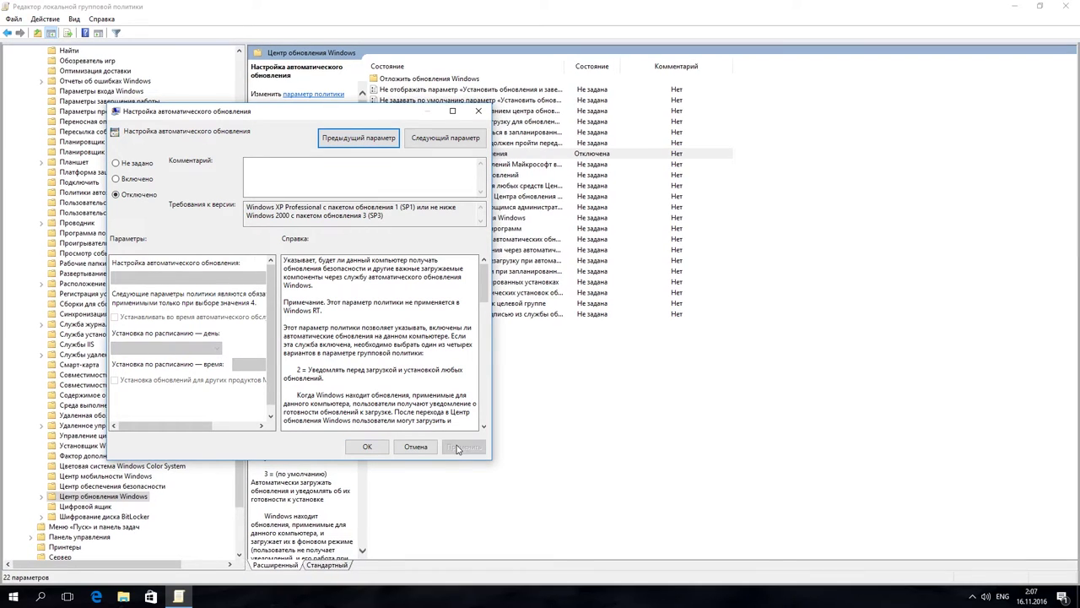
click(369, 449)
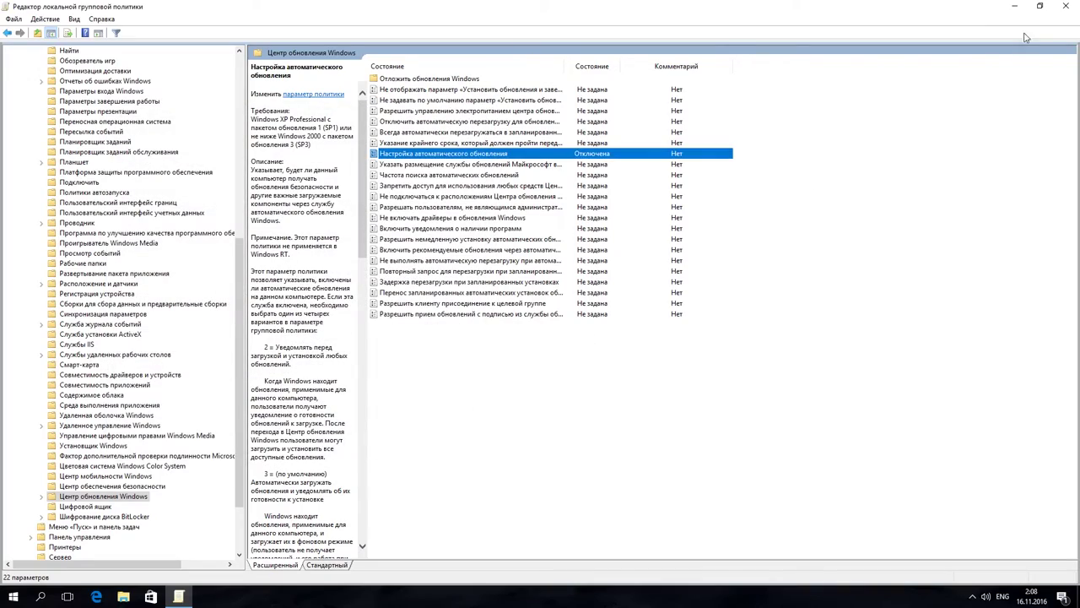
click(1068, 8)
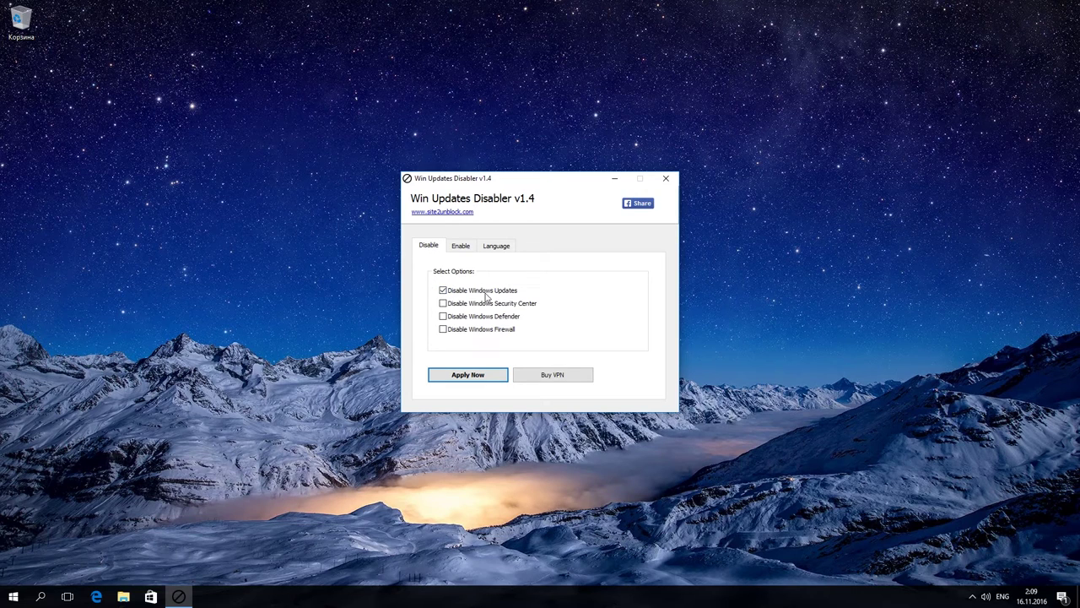
Step: In Win Updates Disabler, apply Disable Windows Updates, and apply the Enable options for Windows Updates, Security Center, Defender and Firewall
click(468, 375)
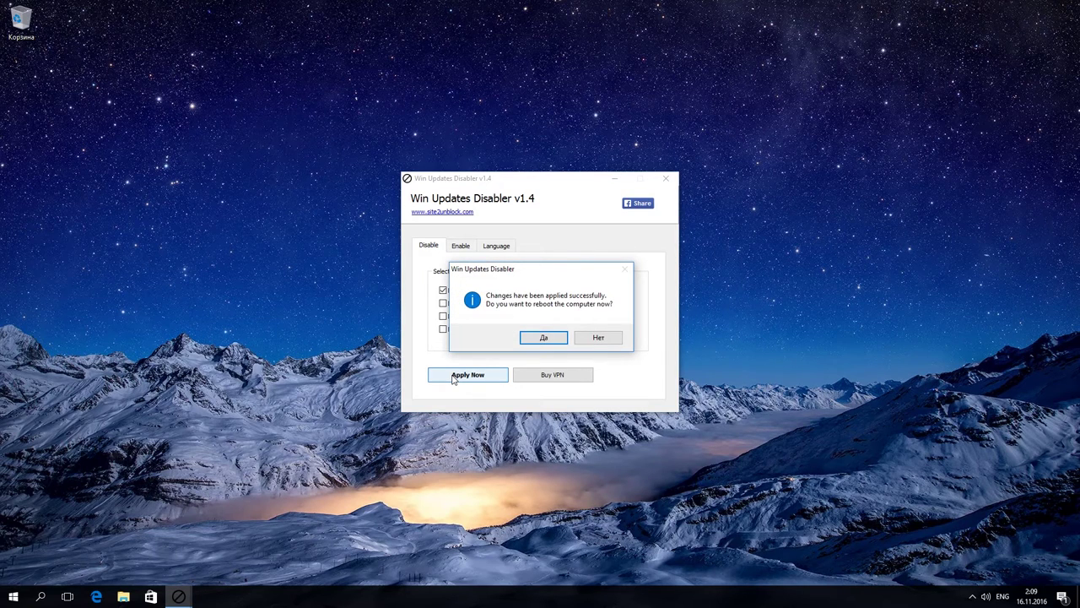
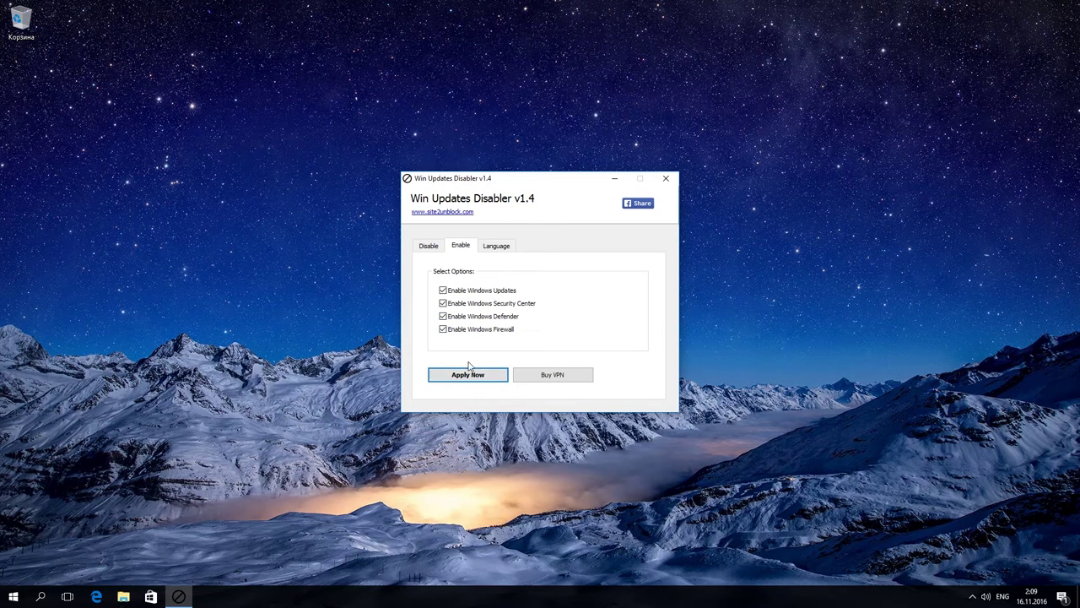
click(469, 369)
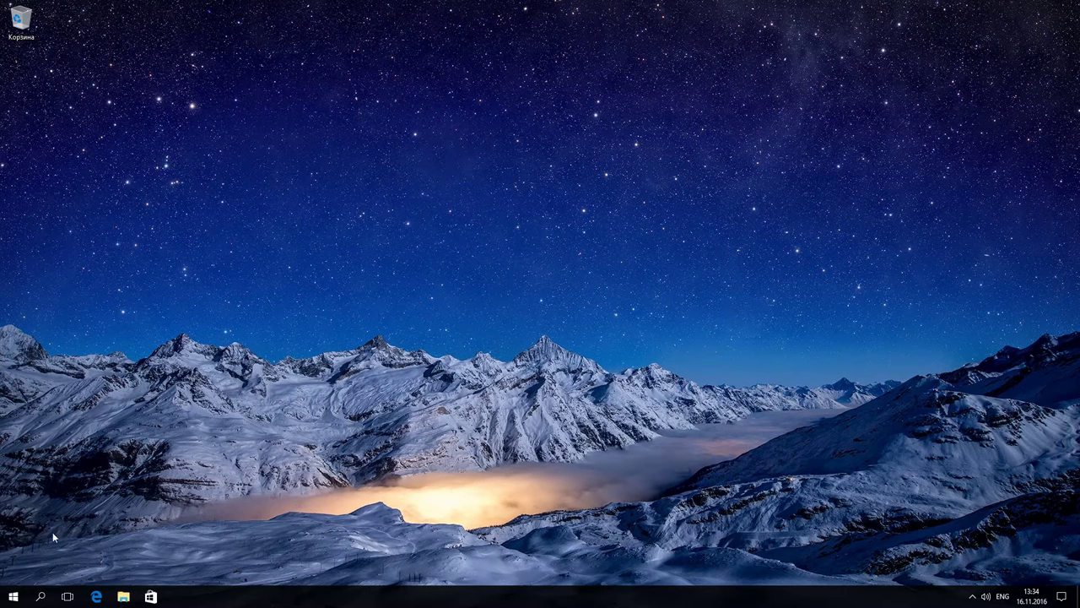
Step: Open Программы и компоненты and display the list of installed updates
right_click(17, 596)
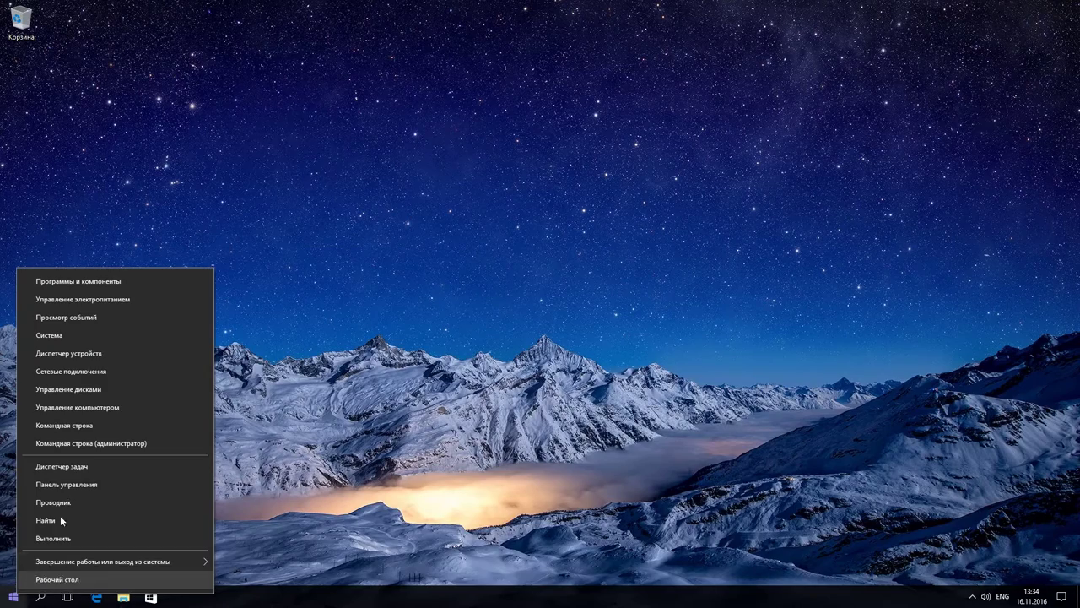
click(75, 282)
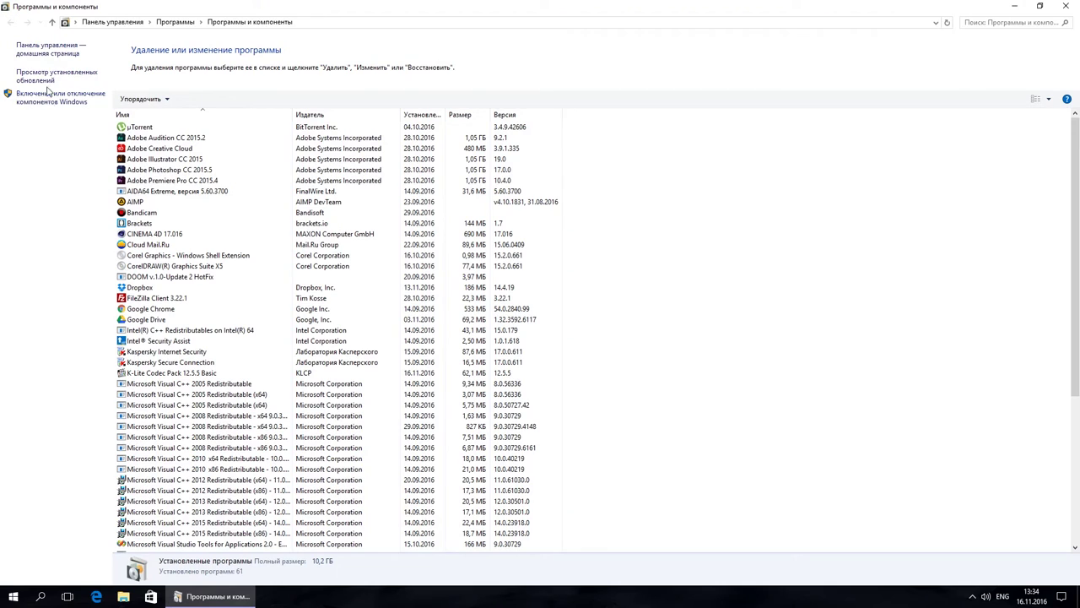
click(49, 75)
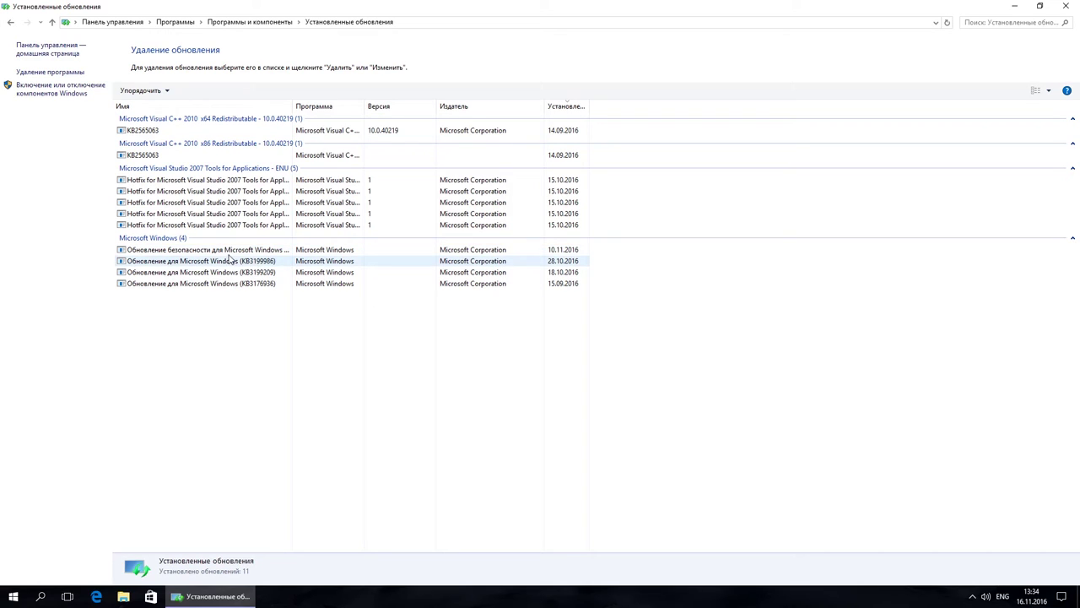
Step: Uninstall the Microsoft Windows security update installed on 10.11.2016 and confirm its removal
right_click(205, 255)
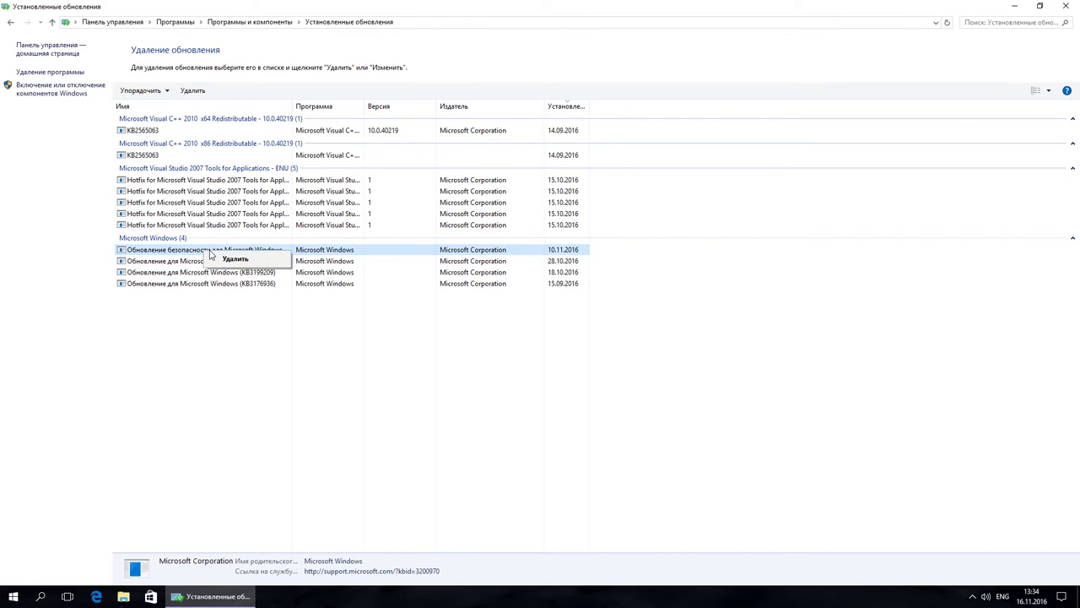
click(233, 263)
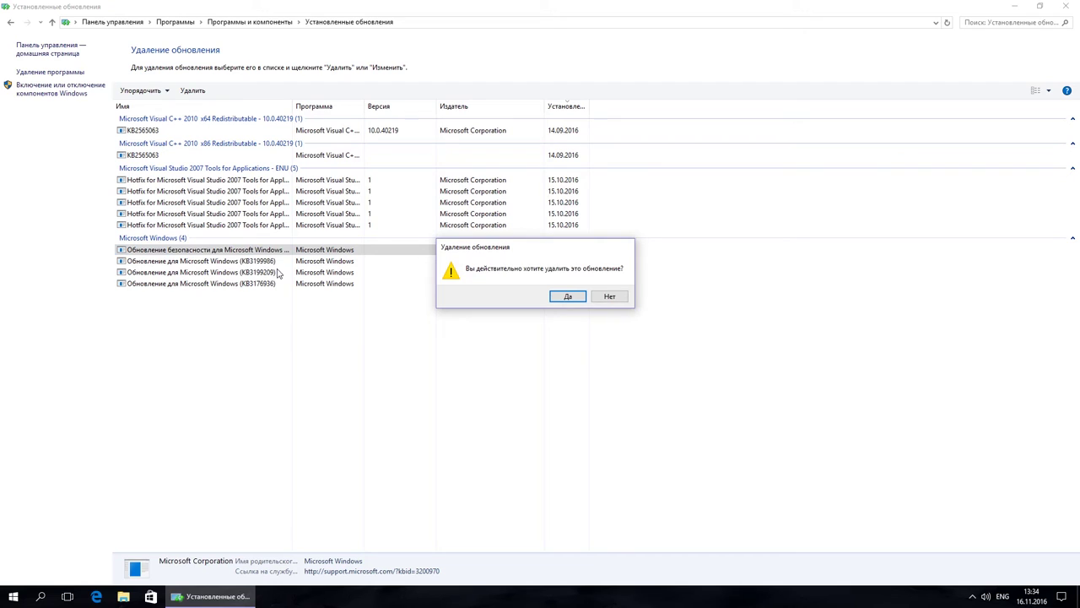
click(564, 299)
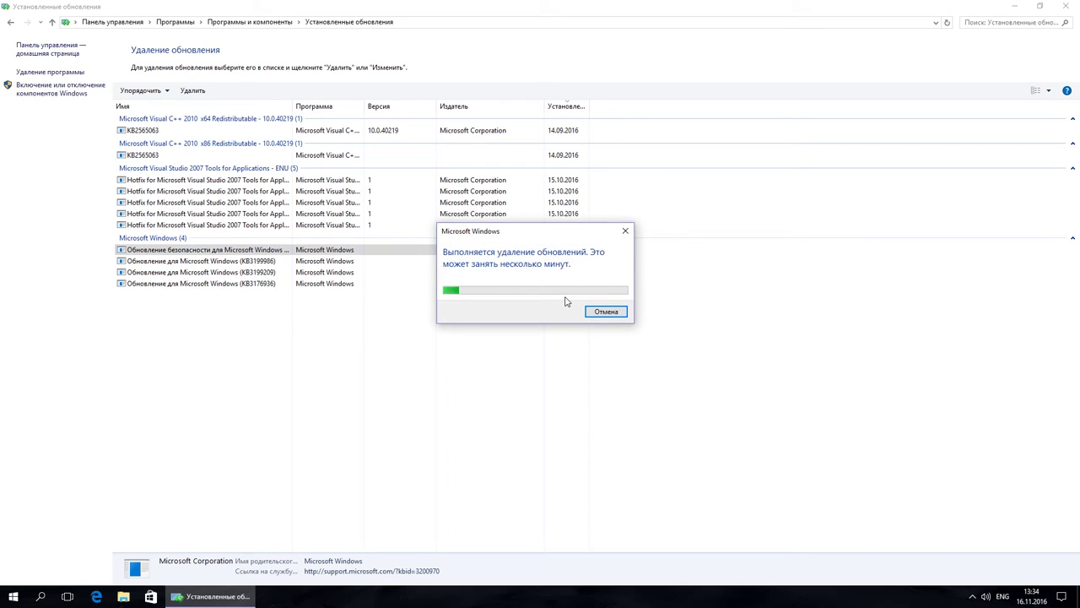